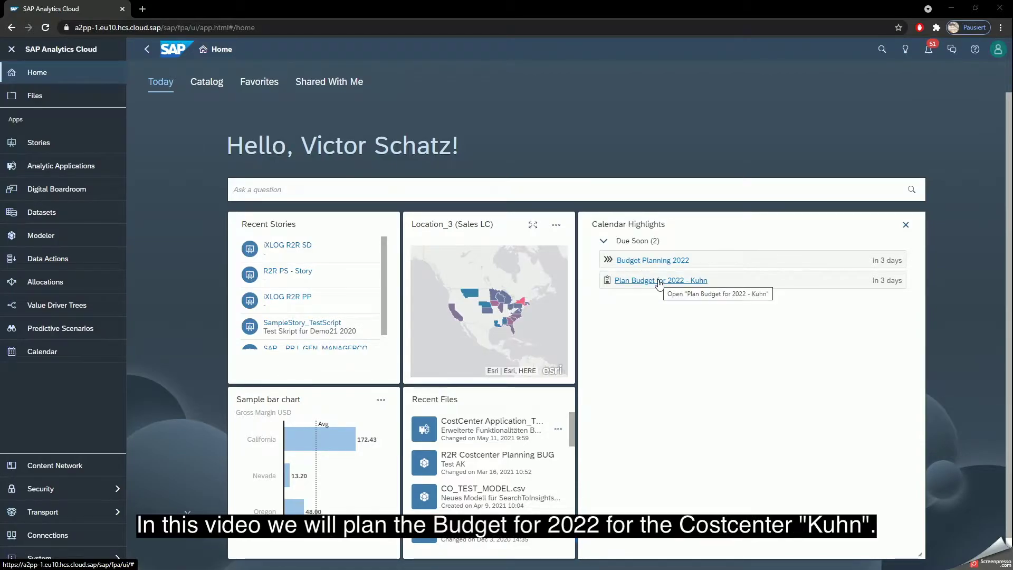
Step: Open the Plan Budget for 2022 calendar task, collapse the side navigation and review the task details
left_click(659, 281)
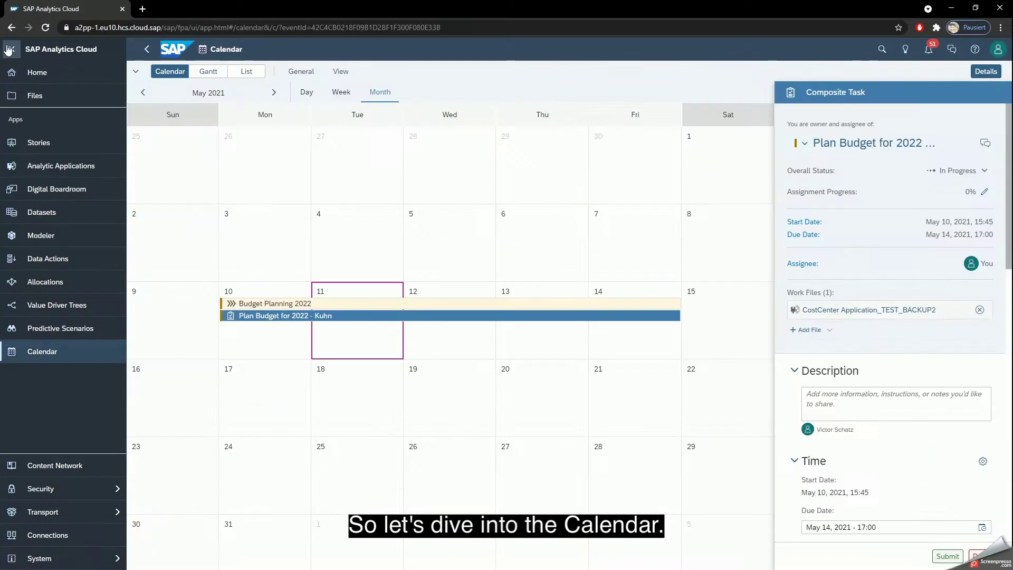
left_click(8, 50)
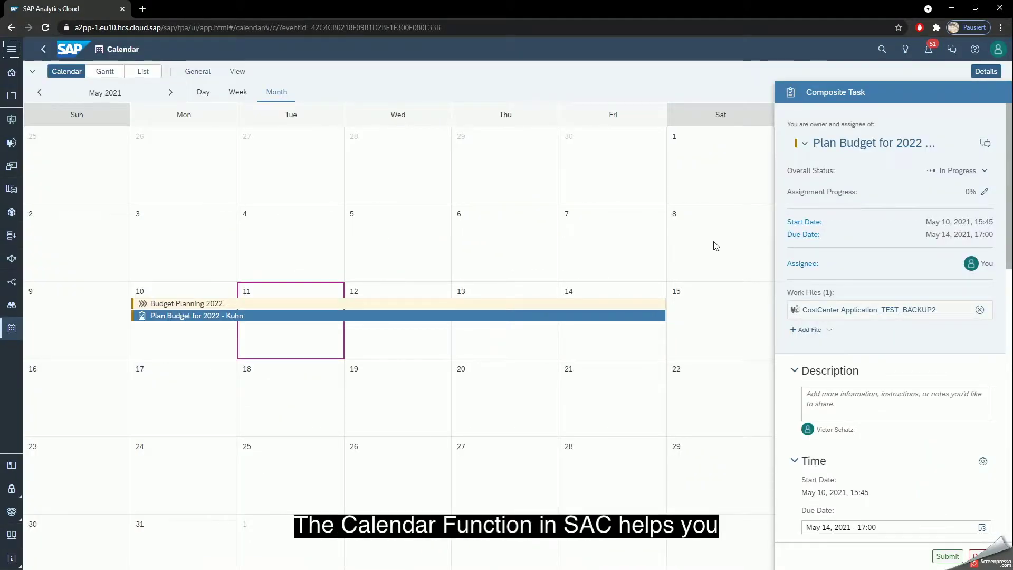
scroll(832, 335, "down", 1)
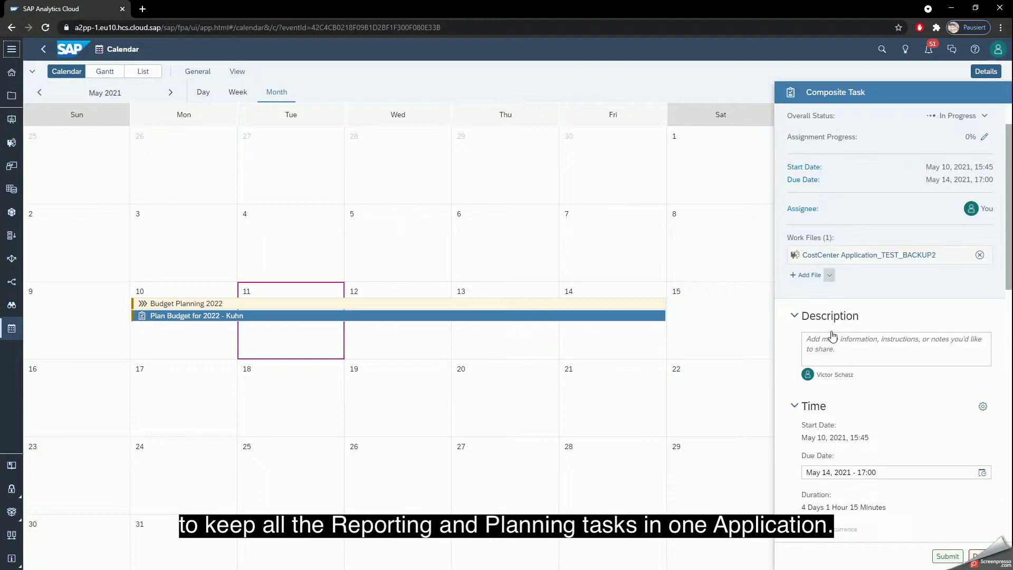
scroll(832, 335, "down", 8)
scroll(843, 357, "down", 4)
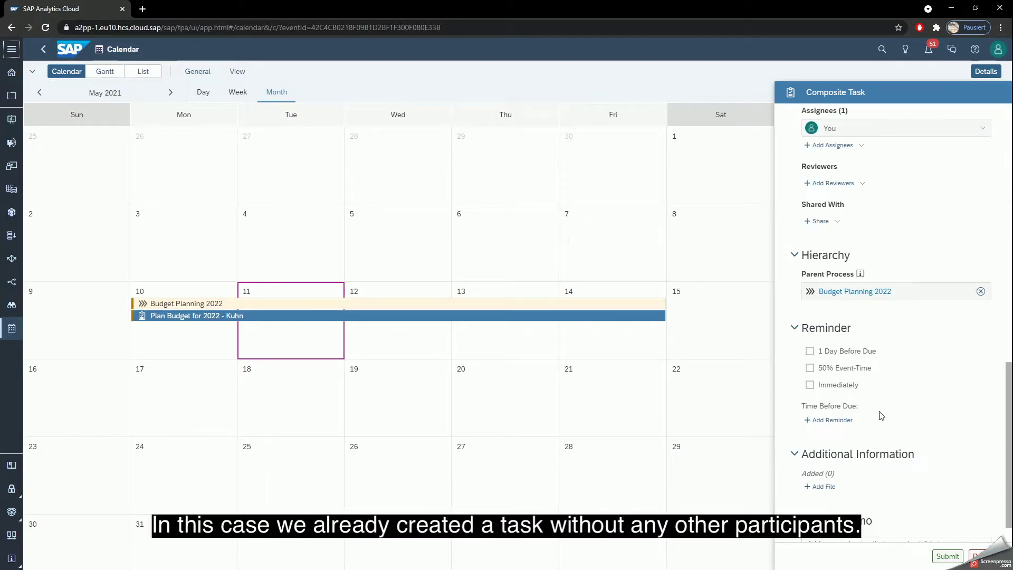
scroll(881, 416, "up", 10)
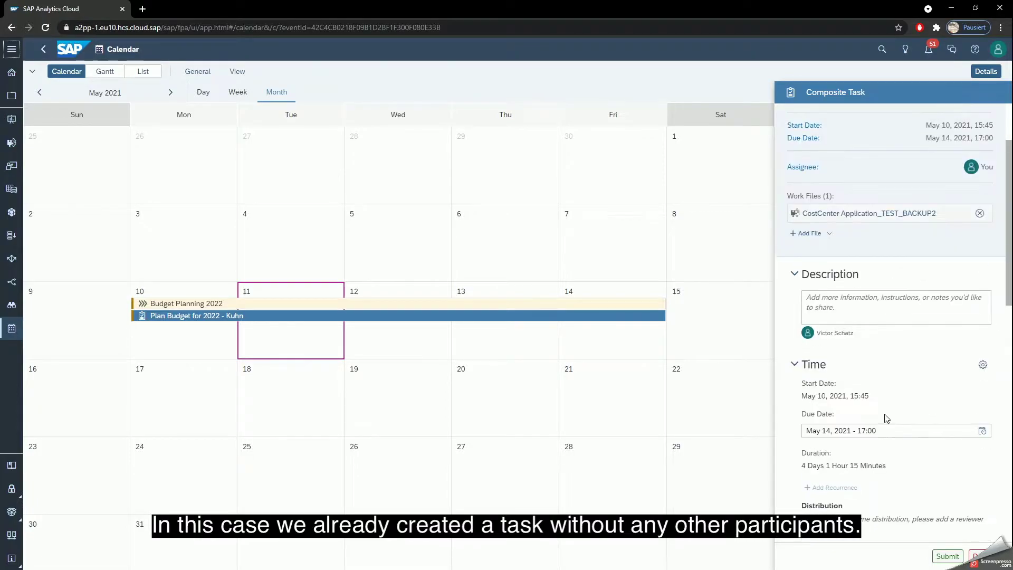
scroll(886, 417, "up", 2)
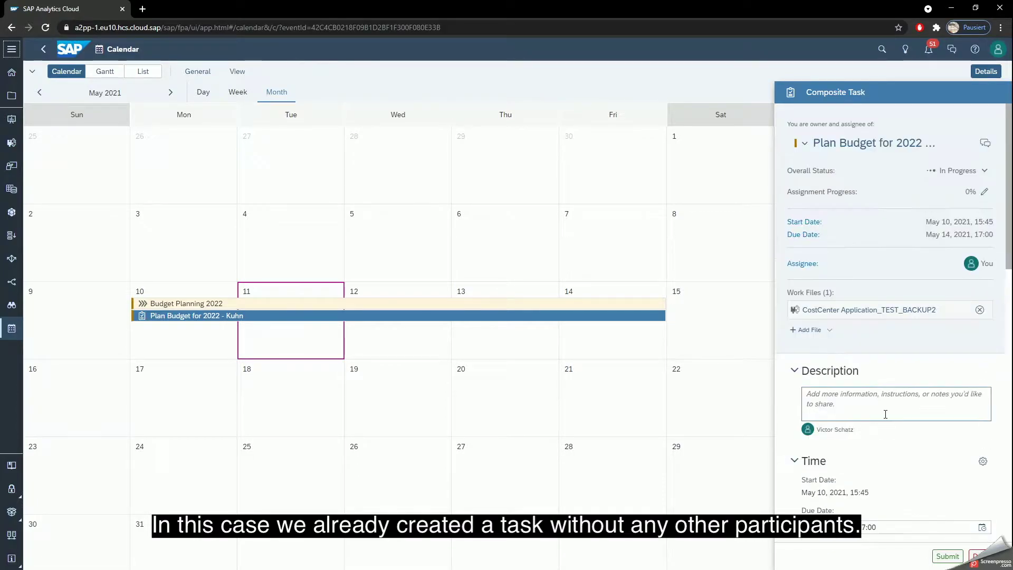
Step: Open the task's work file CostCenter Application_TEST_BACKUP2
left_click(882, 315)
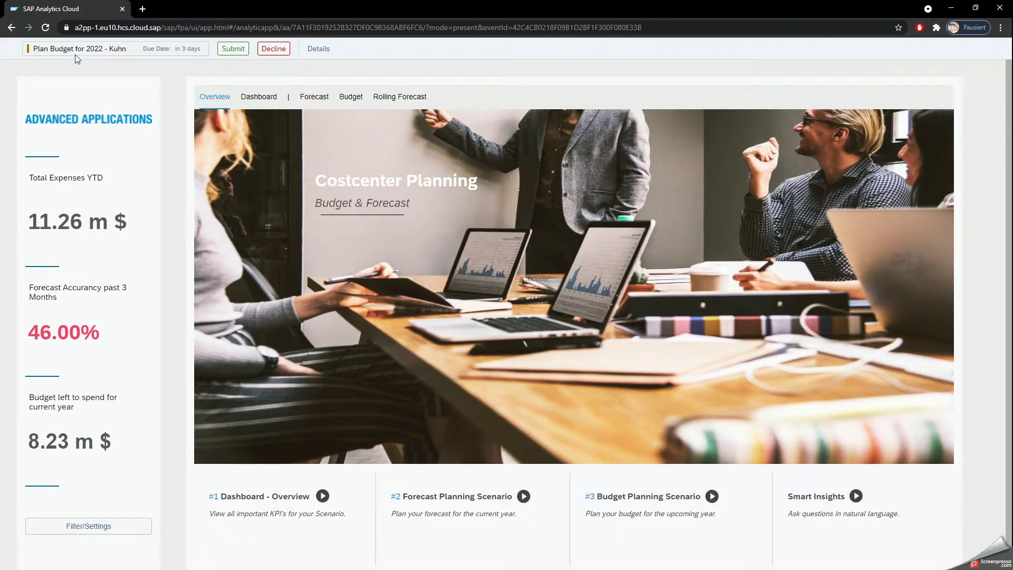
left_click(47, 52)
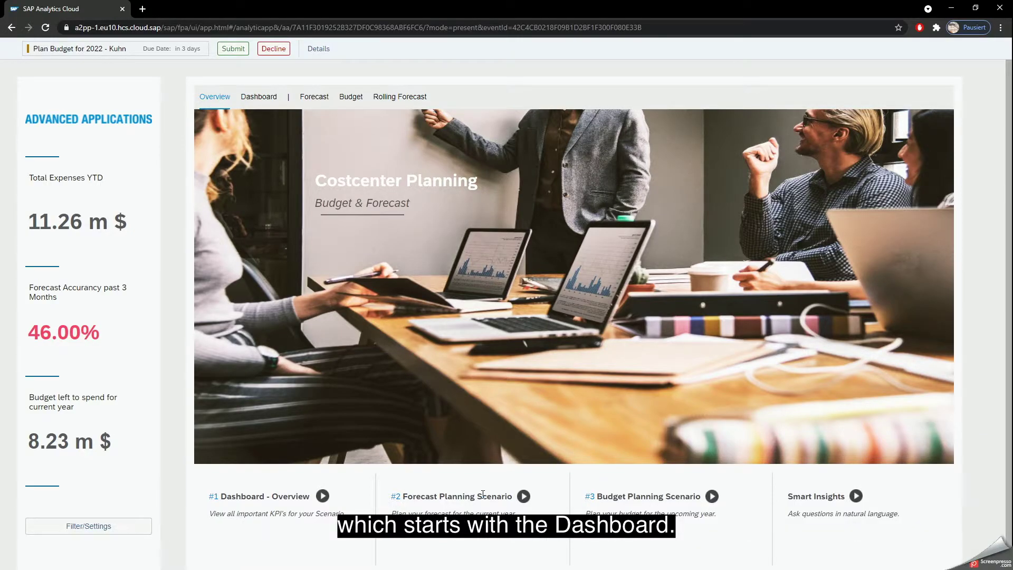
Step: Set the Costcenter filter in the Filter & Settings dialog to the cost center named in the planning task
left_click(117, 533)
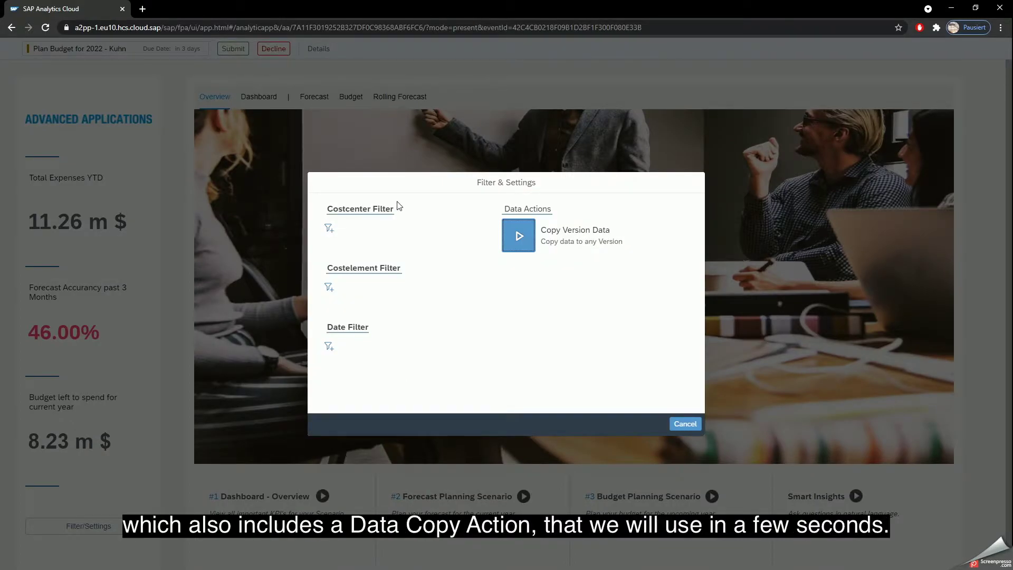
left_click(333, 230)
left_click(346, 239)
left_click(283, 320)
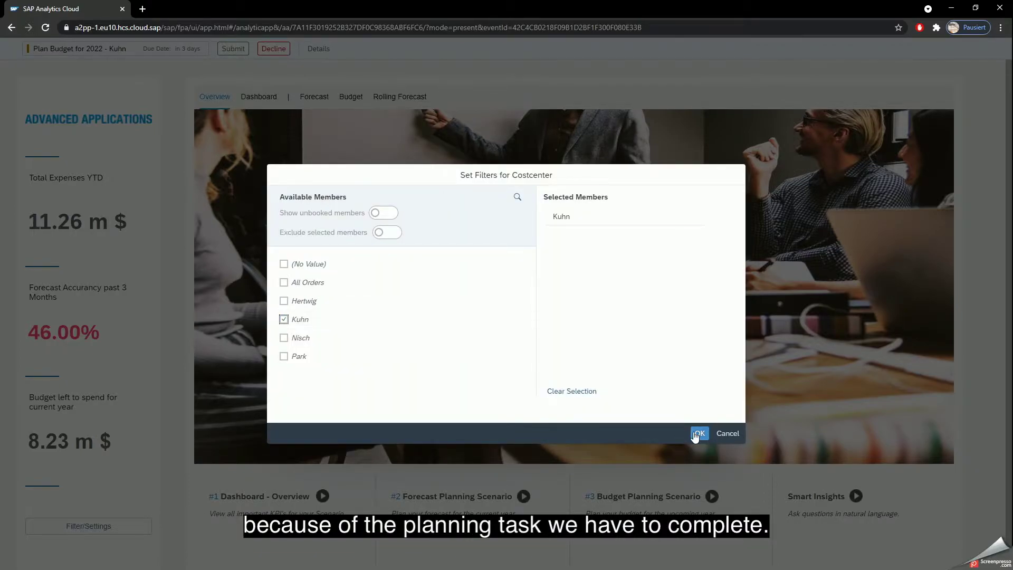
left_click(699, 433)
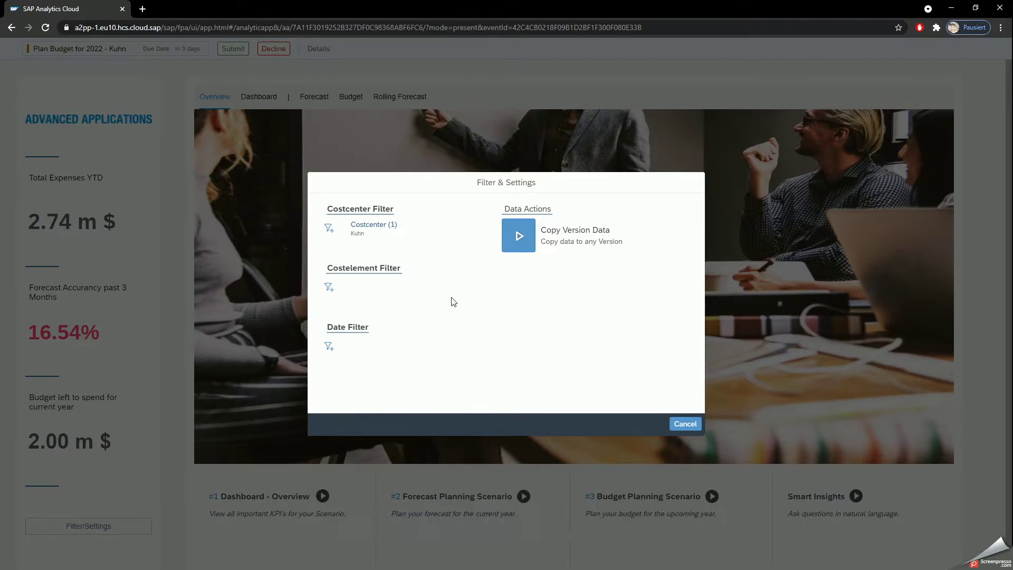
Step: Run the Copy Version Data action from source version Actual, year 2019, to target version Budget_v2, year 2022
left_click(529, 247)
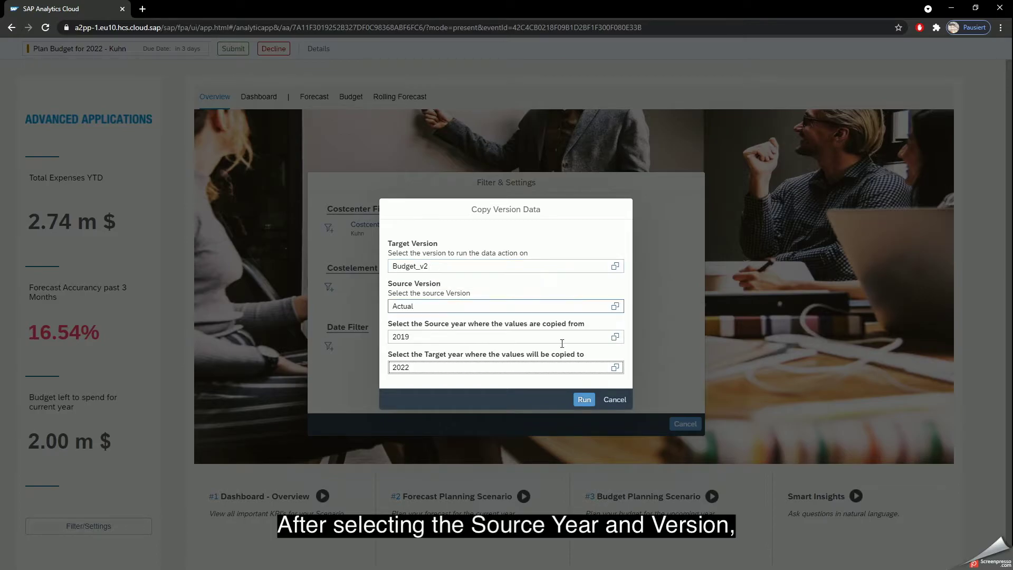
left_click(584, 401)
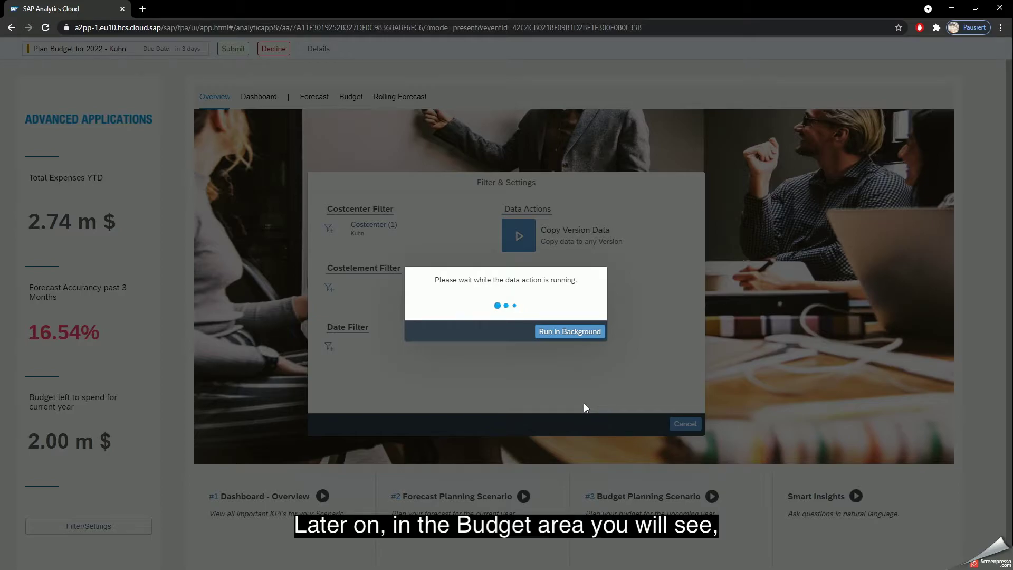
Step: Open the Dashboard page and compare the actual and budgeted costs per cost element for the current year
left_click(319, 495)
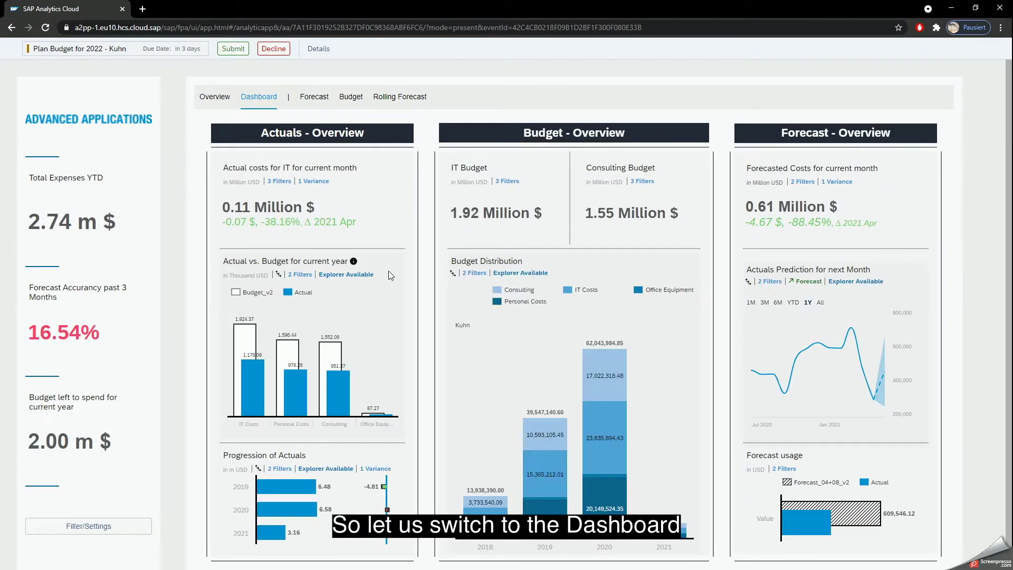
scroll(349, 338, "down", 1)
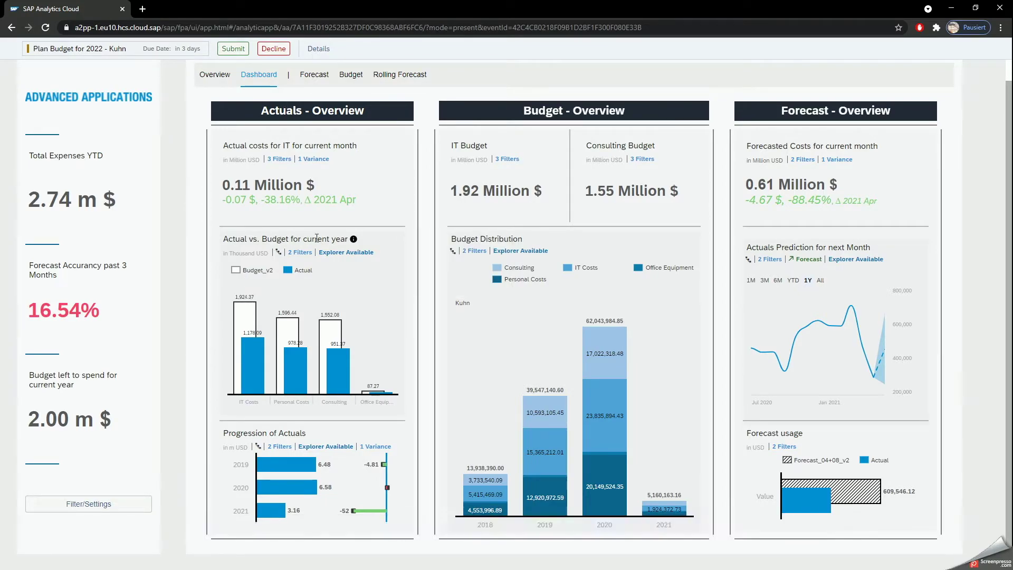
mouse_move(239, 339)
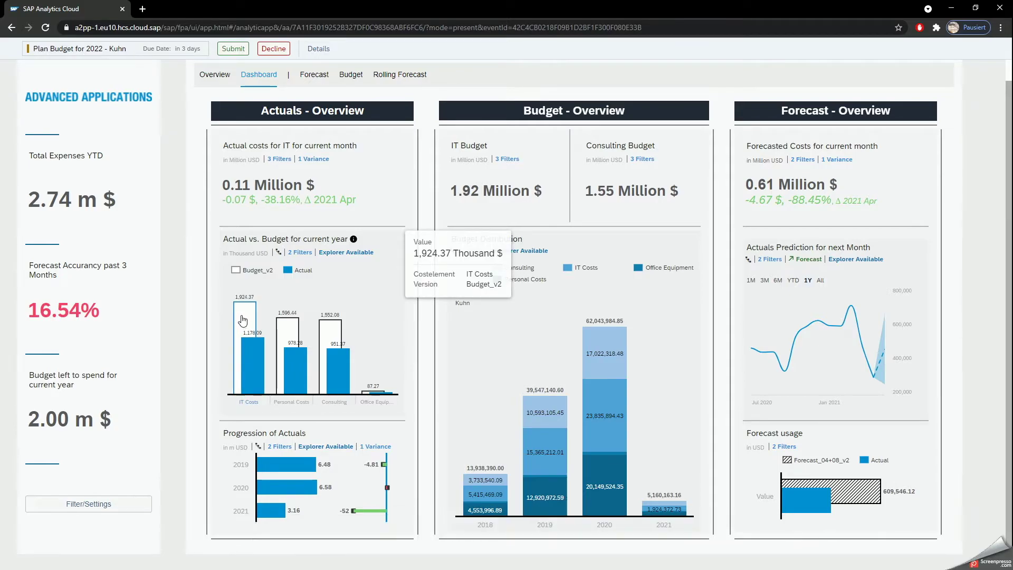
left_click(254, 361)
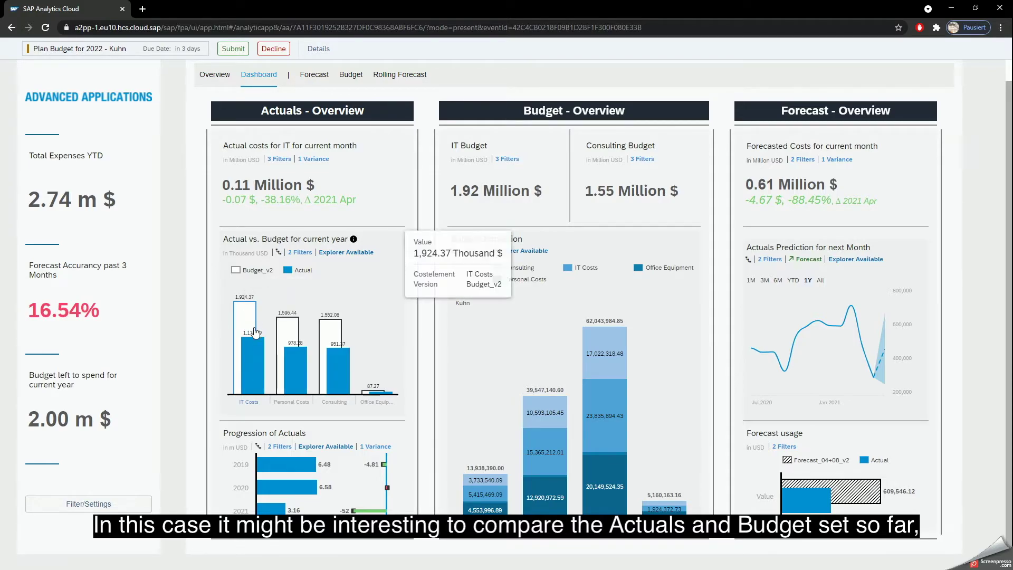
left_click(288, 410)
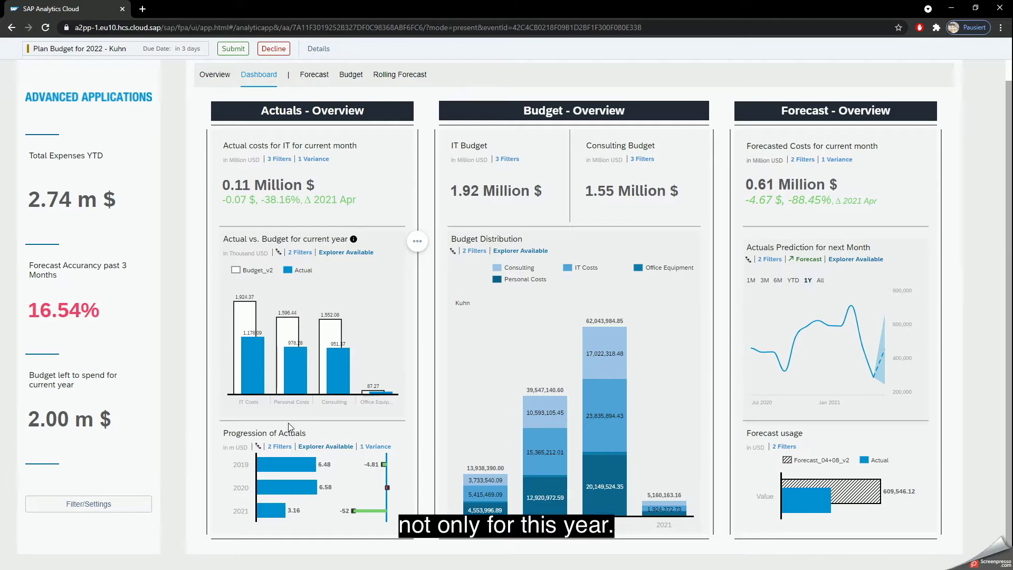
Step: Extend the date filter of the Progression of Actuals chart so it covers 2017 to 2021
mouse_move(386, 487)
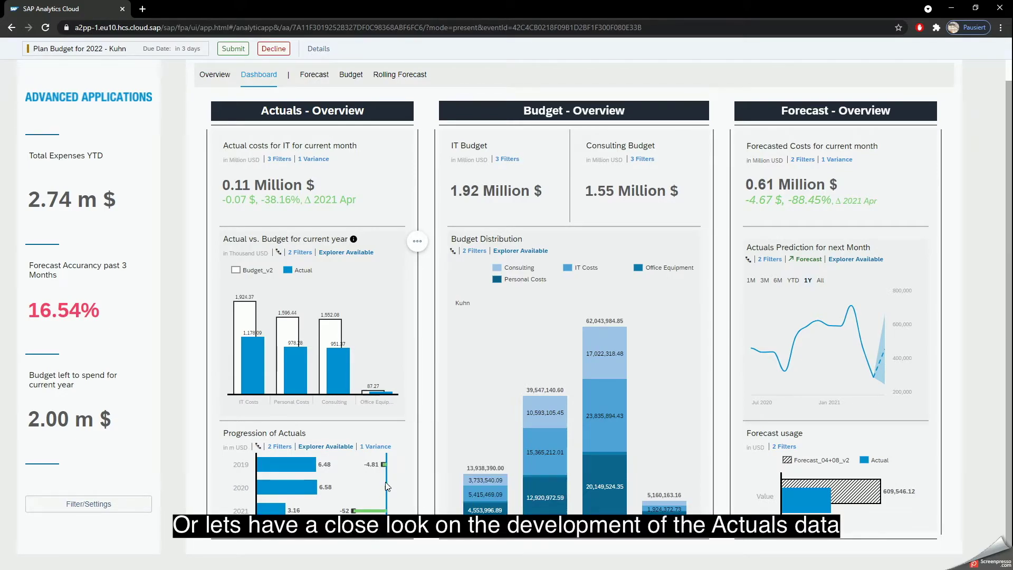
left_click(278, 447)
left_click(283, 479)
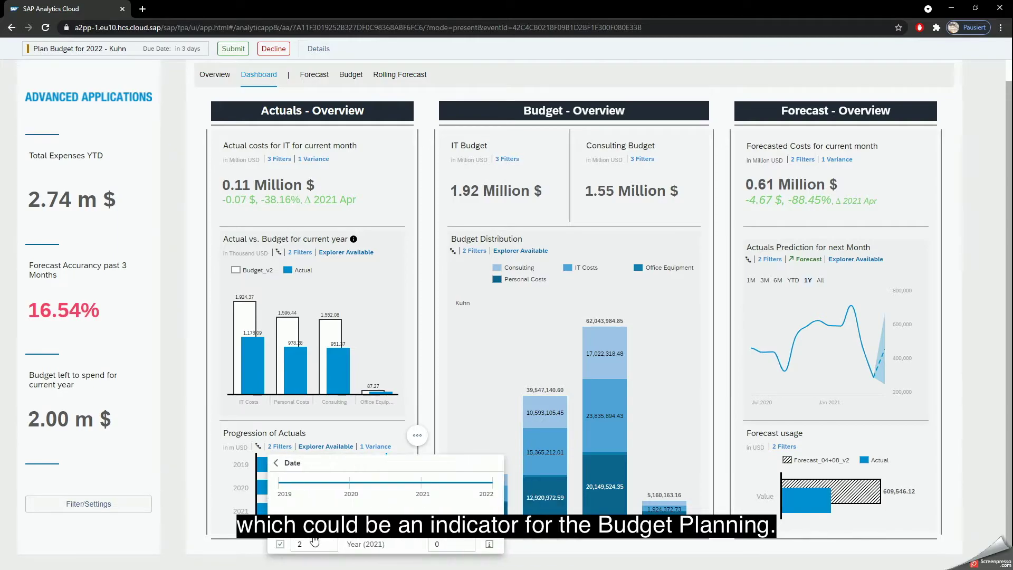
left_click(412, 389)
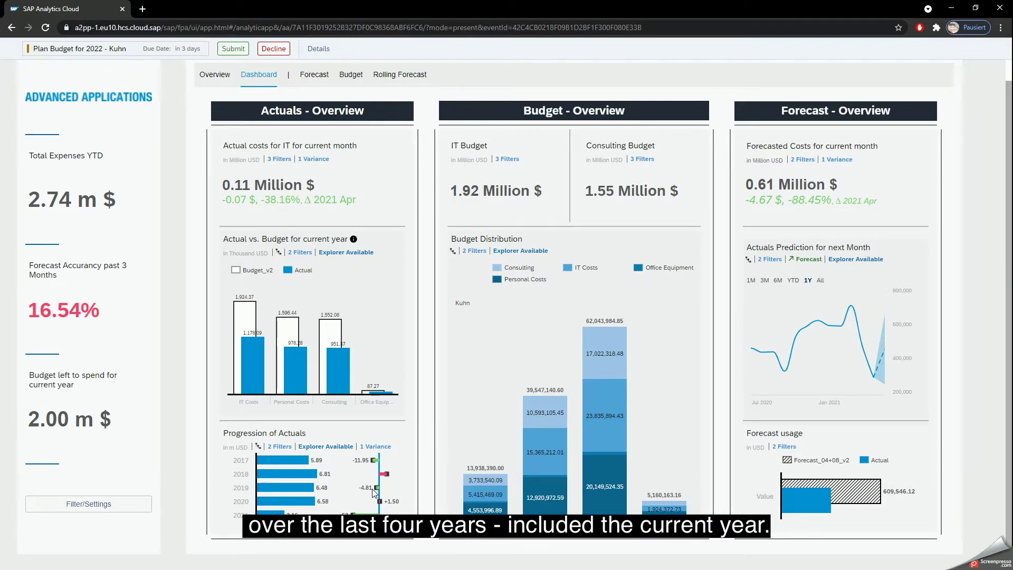
mouse_move(364, 516)
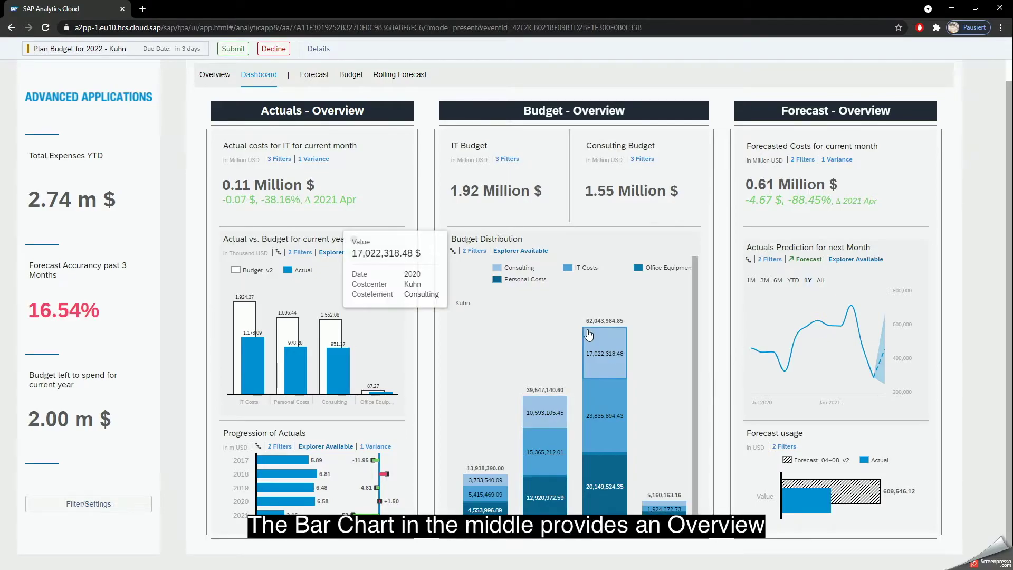
Step: Examine the Budget Distribution chart across the years and highlight its IT Costs segments
mouse_move(603, 364)
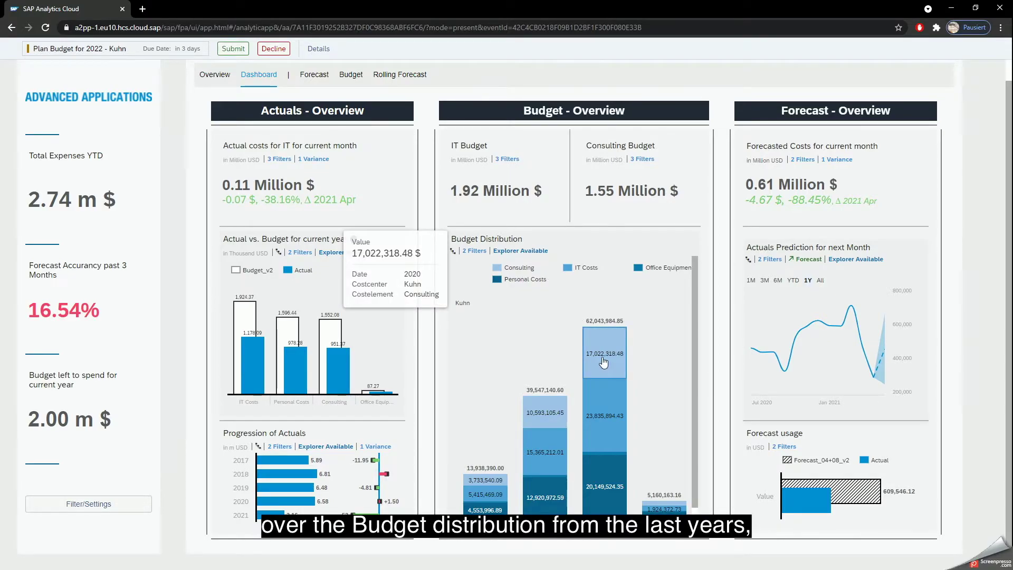
left_click(580, 272)
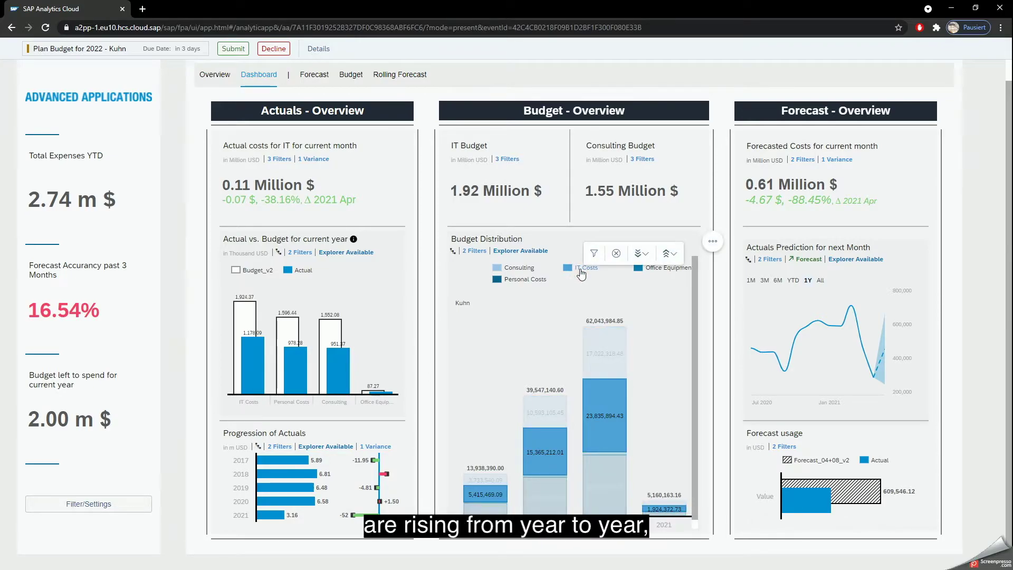
Step: Open Smart Insights for the IT Costs actual bar in the Actual vs. Budget chart
mouse_move(258, 339)
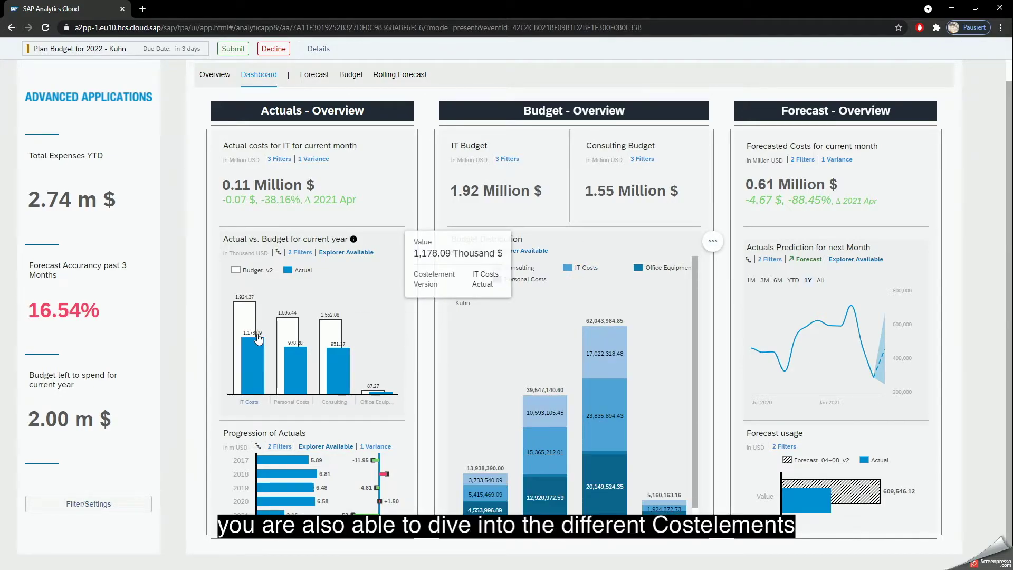
mouse_move(289, 356)
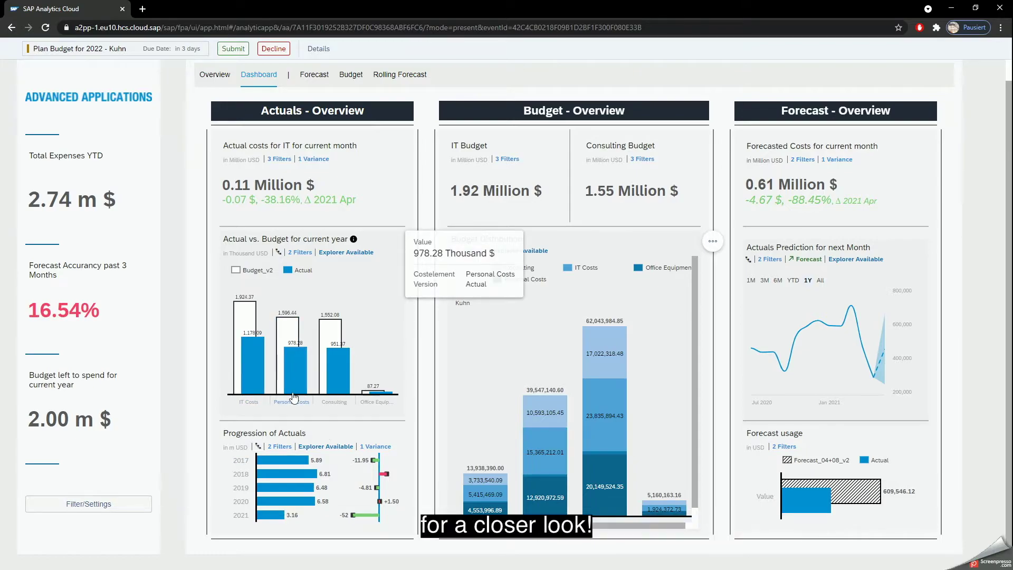
mouse_move(247, 369)
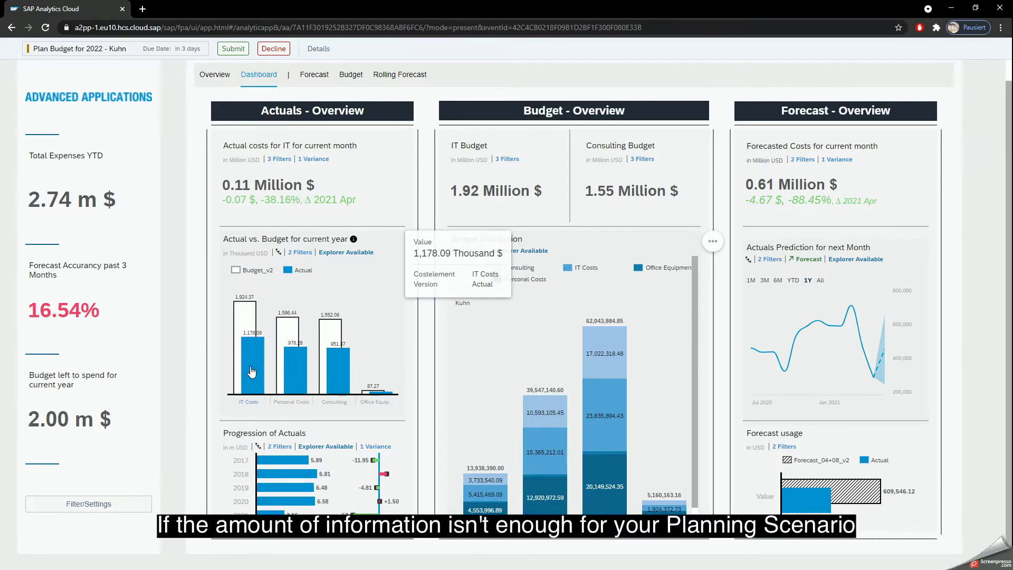
left_click(251, 372)
left_click(275, 371)
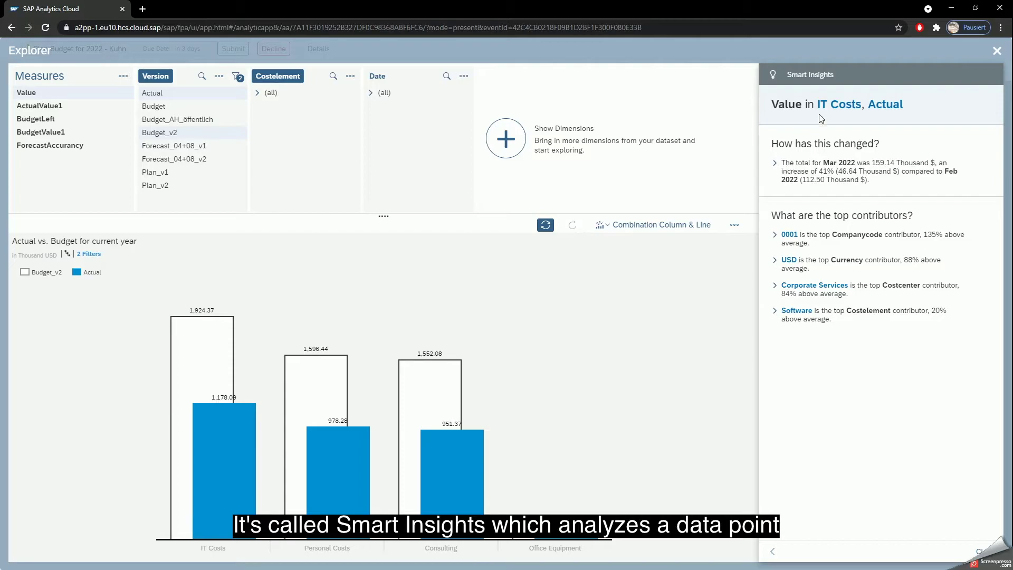
Step: Expand the insight on how the IT Costs value changed and the top Costelement contributor, Software
left_click(775, 164)
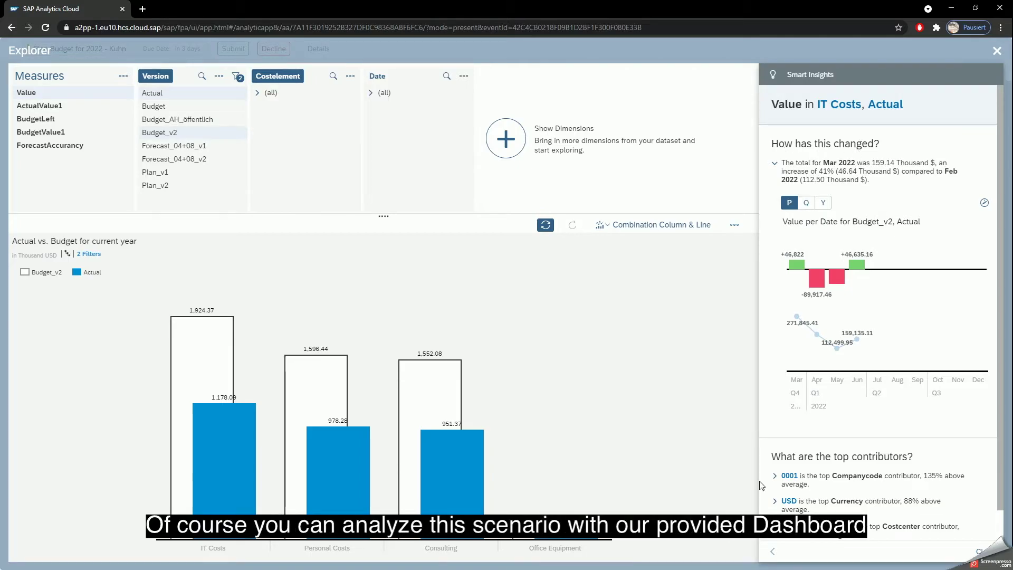
scroll(761, 484, "down", 1)
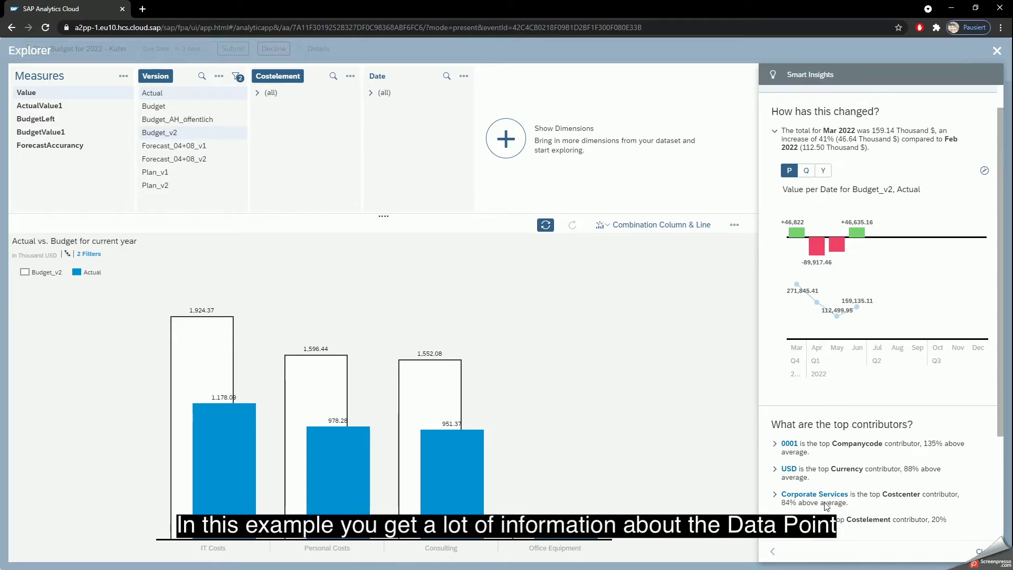
left_click(789, 519)
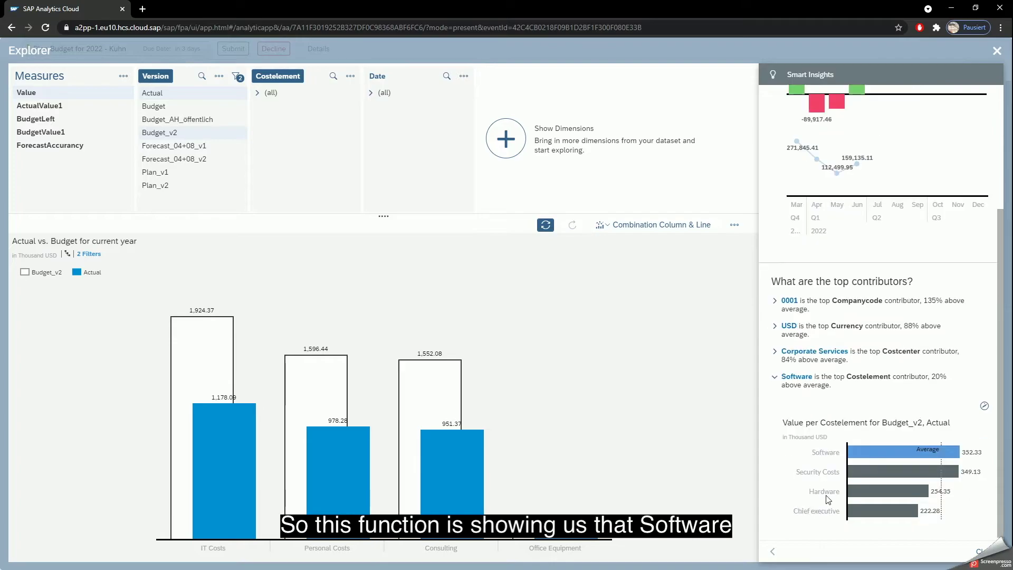
Step: Drill down into the IT Costs actual bar in the Explorer's Actual vs. Budget chart
left_click(217, 421)
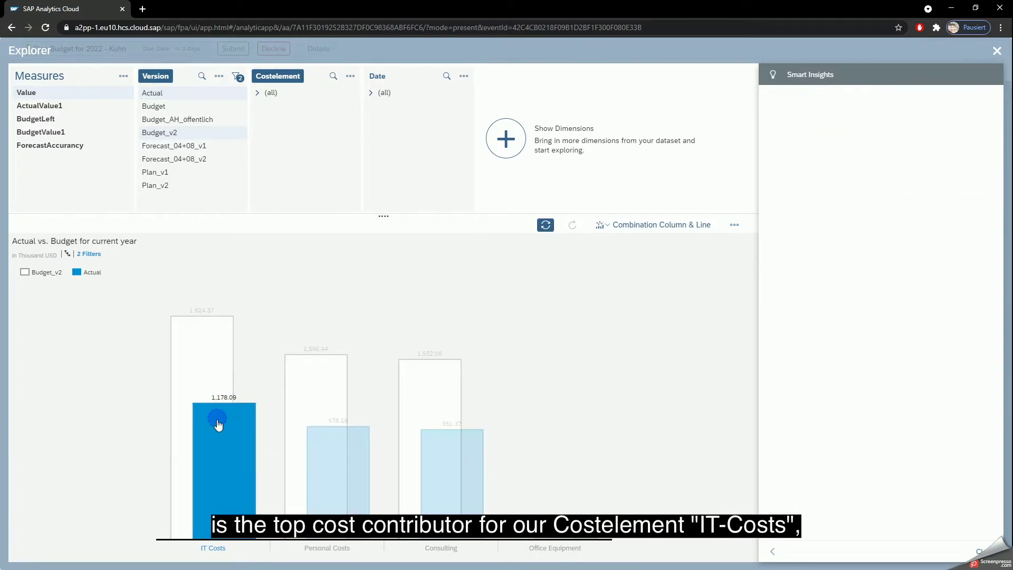
left_click(224, 425)
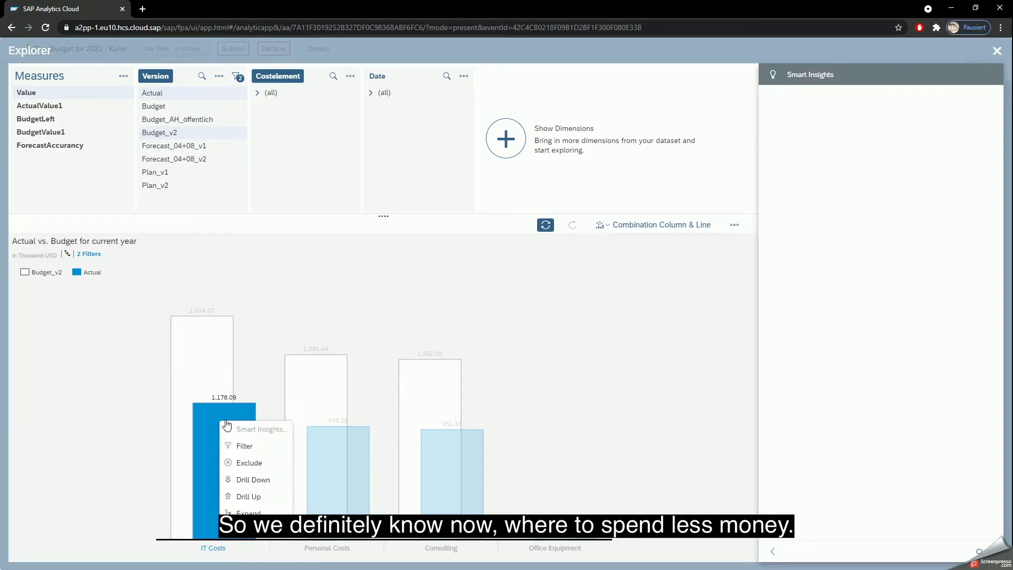
left_click(269, 478)
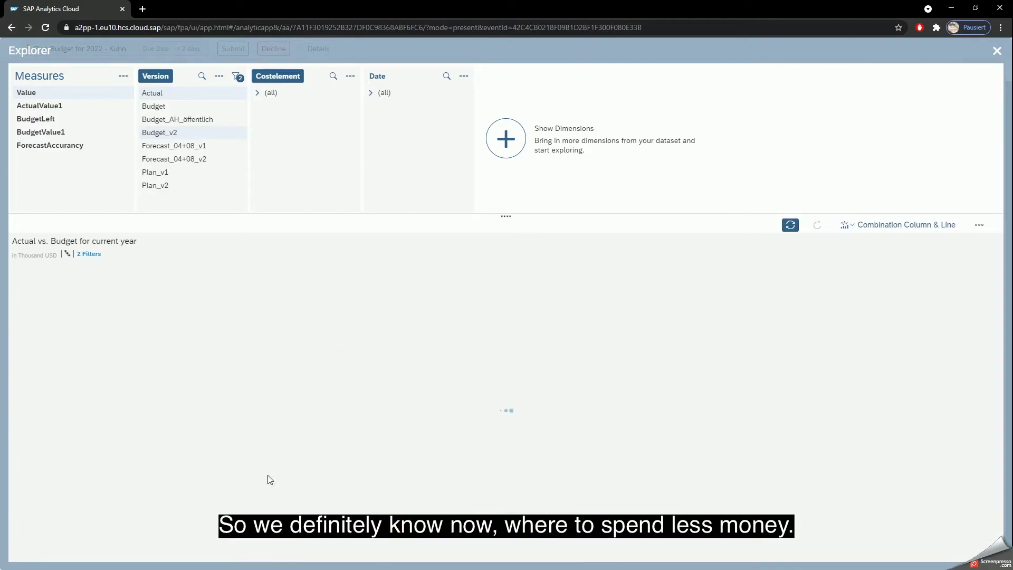
mouse_move(420, 404)
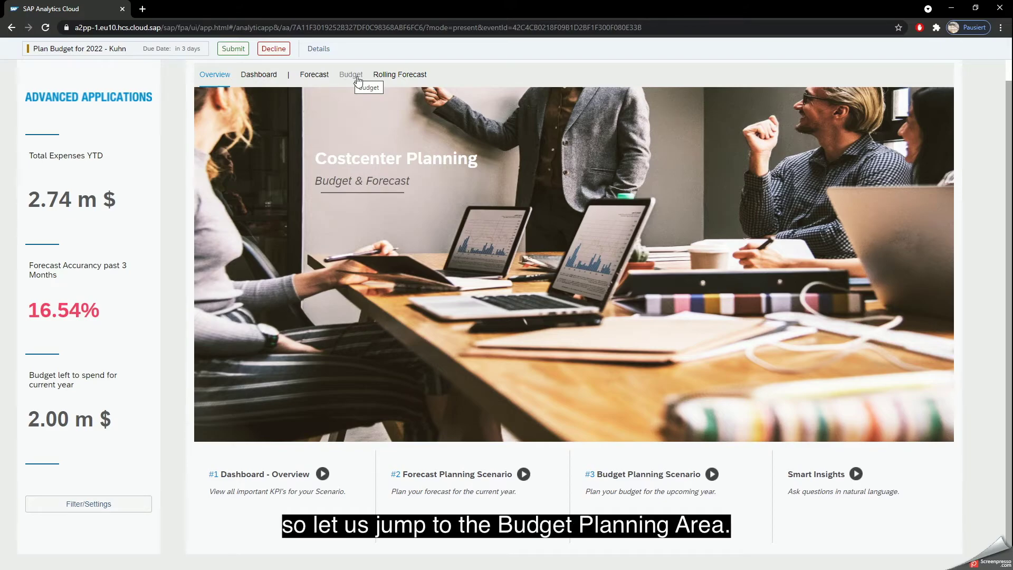
Step: In the budget planning area, copy the 2020 Actual total into the 2022 Budget_v2 total and reduce it by 10%
left_click(712, 473)
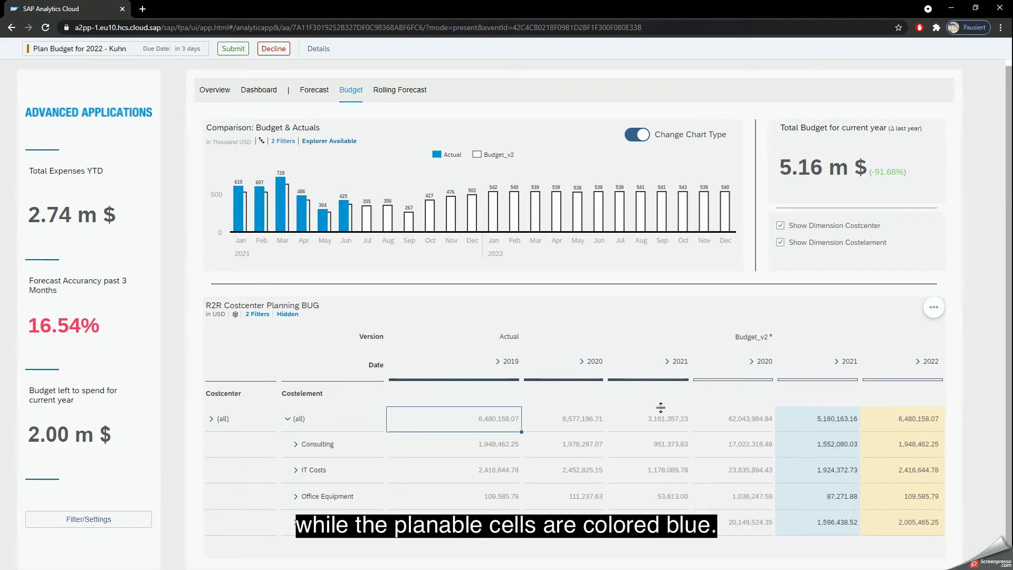
left_click(585, 422)
left_click(916, 420)
key("ctrl+v")
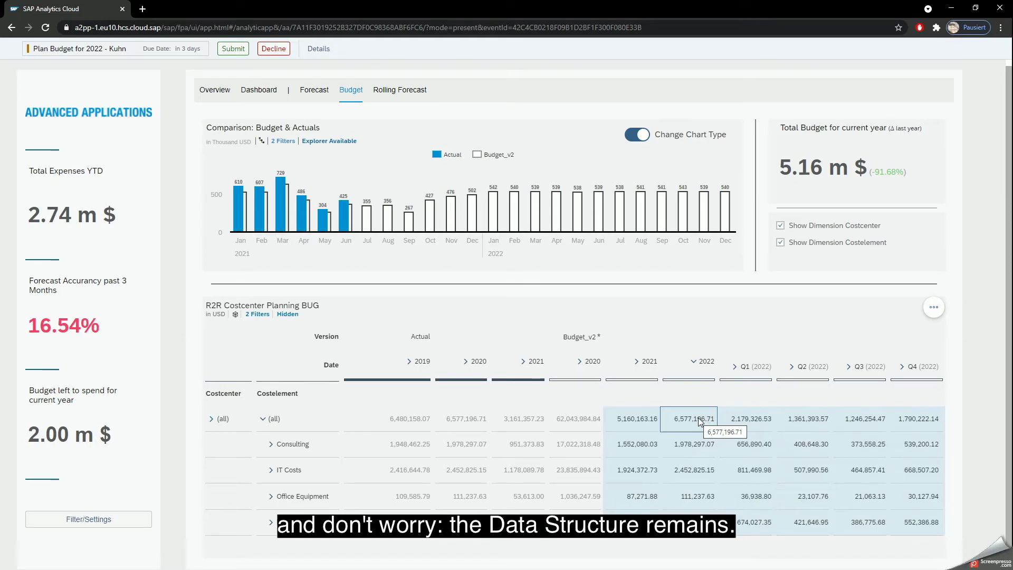
type("-10%")
key("Return")
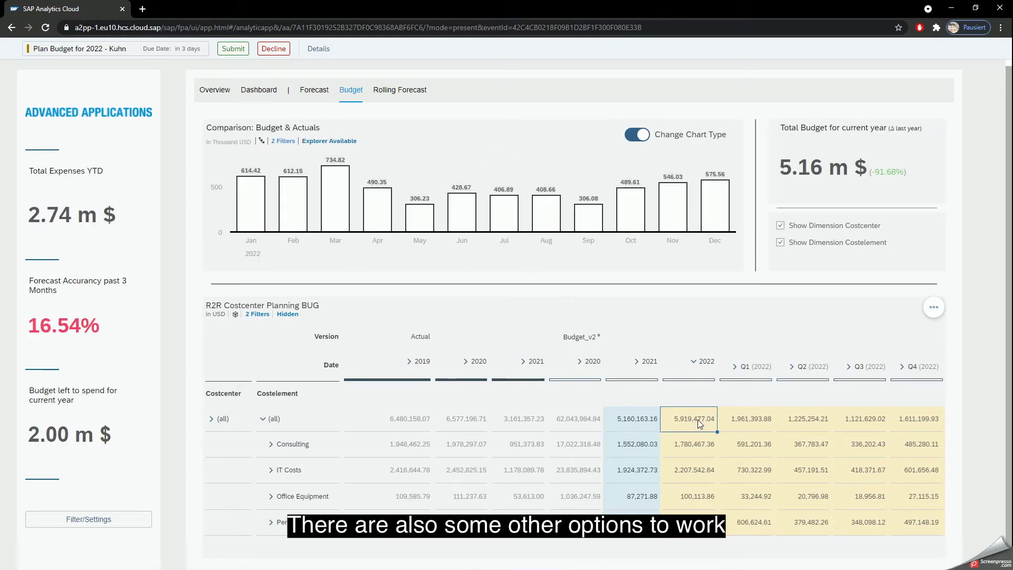
Step: Set the Q1 2022 Budget_v2 total across all cost centers and cost elements to 2m
right_click(699, 423)
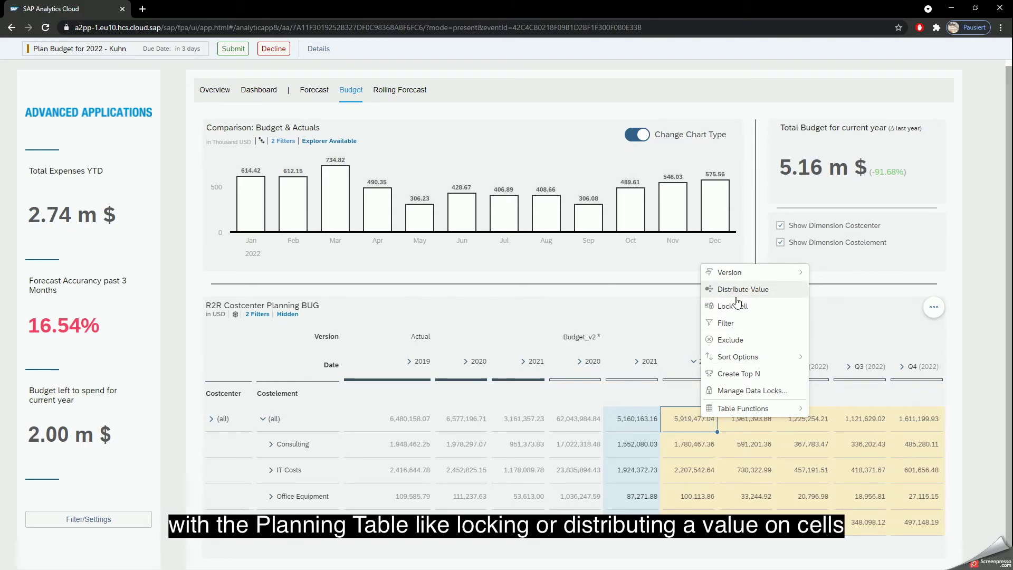
left_click(753, 425)
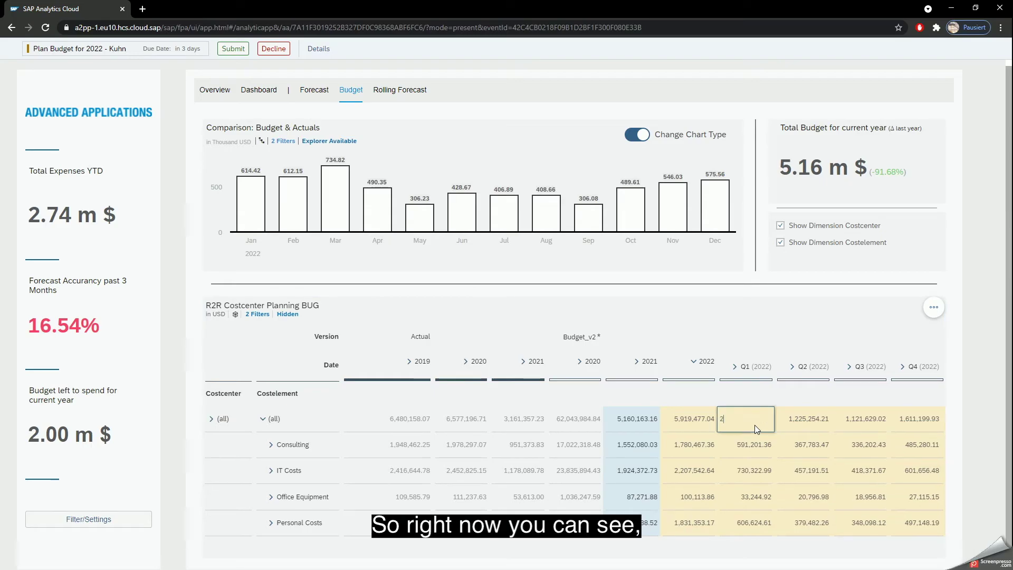
type("2m")
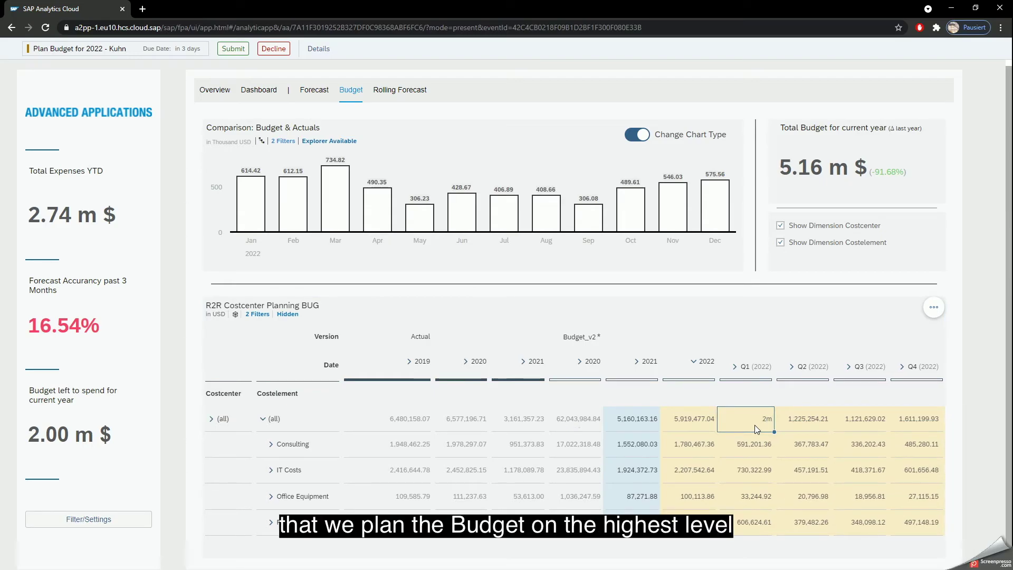
key("Return")
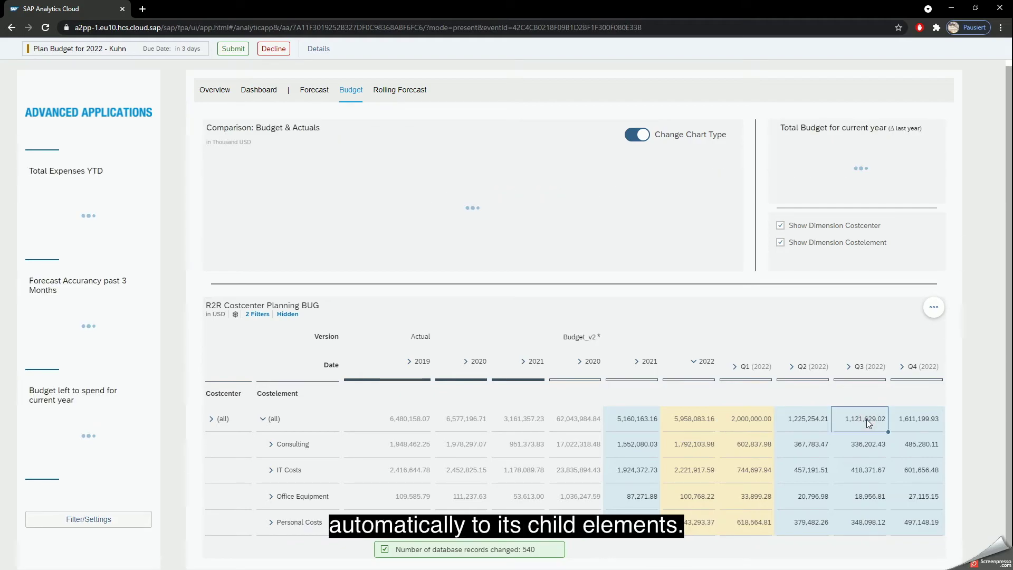
Step: View the Forecast area with its alternative chart type and the Rolling Forecast area, and return to the Budget area
left_click(320, 91)
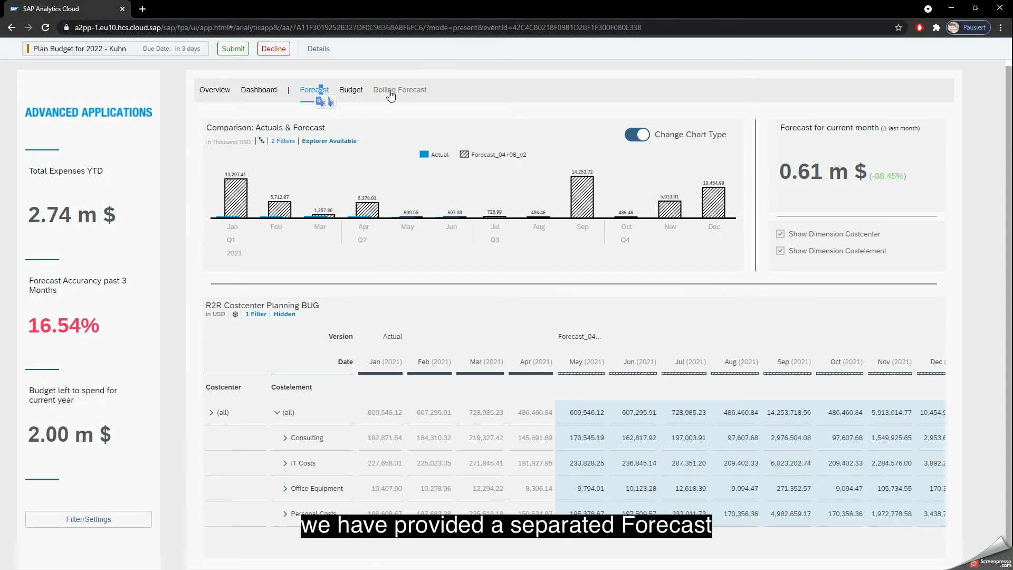
left_click(640, 134)
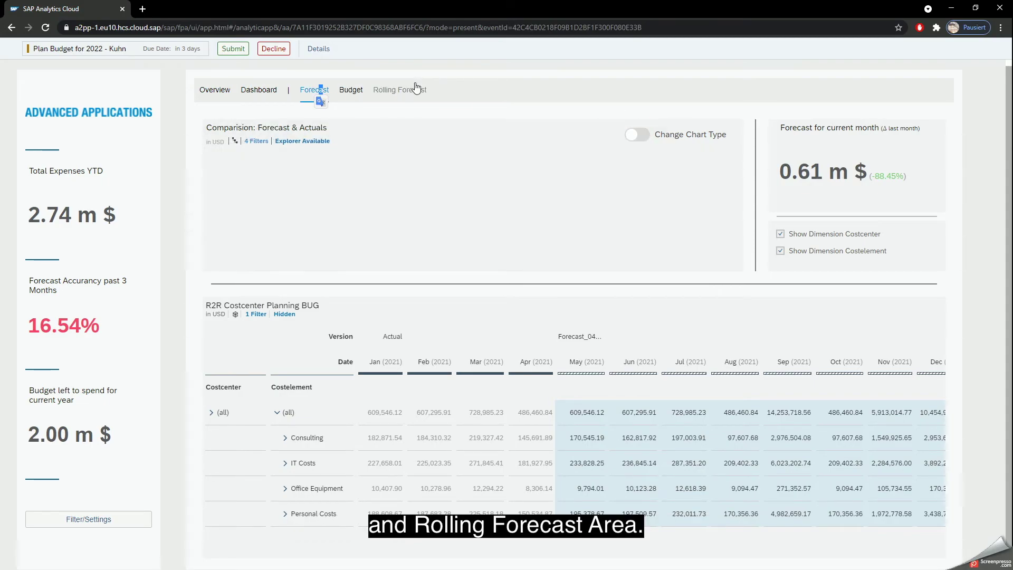
left_click(417, 90)
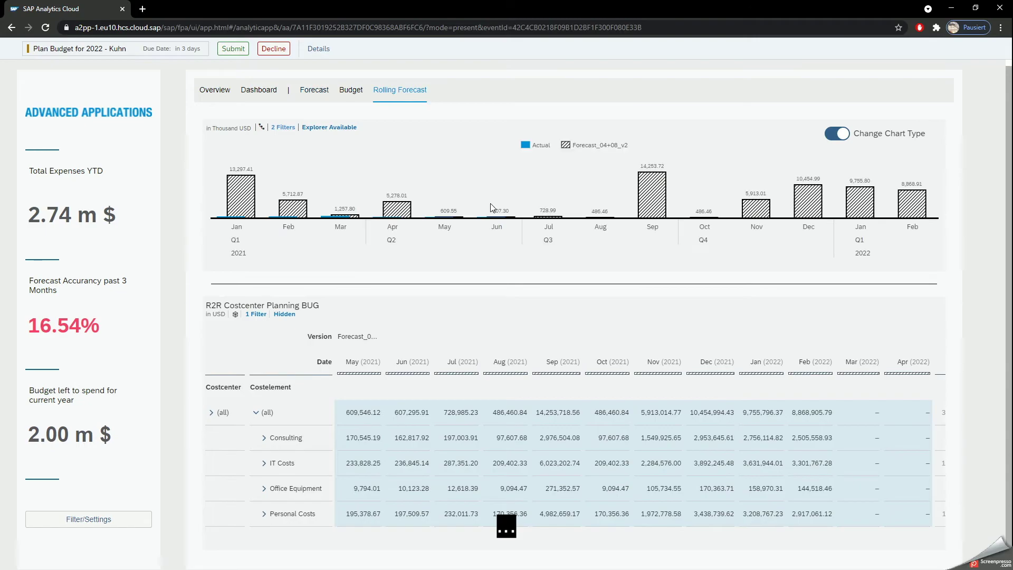
left_click(351, 91)
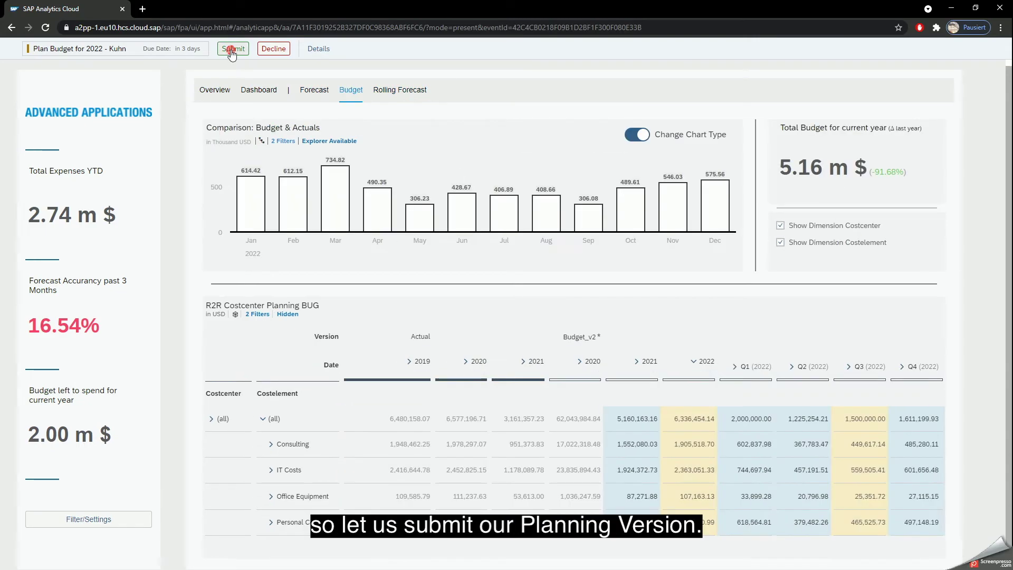
Step: Publish and submit the 2022 budget planning task, and close the application to get back to the Calendar
left_click(232, 49)
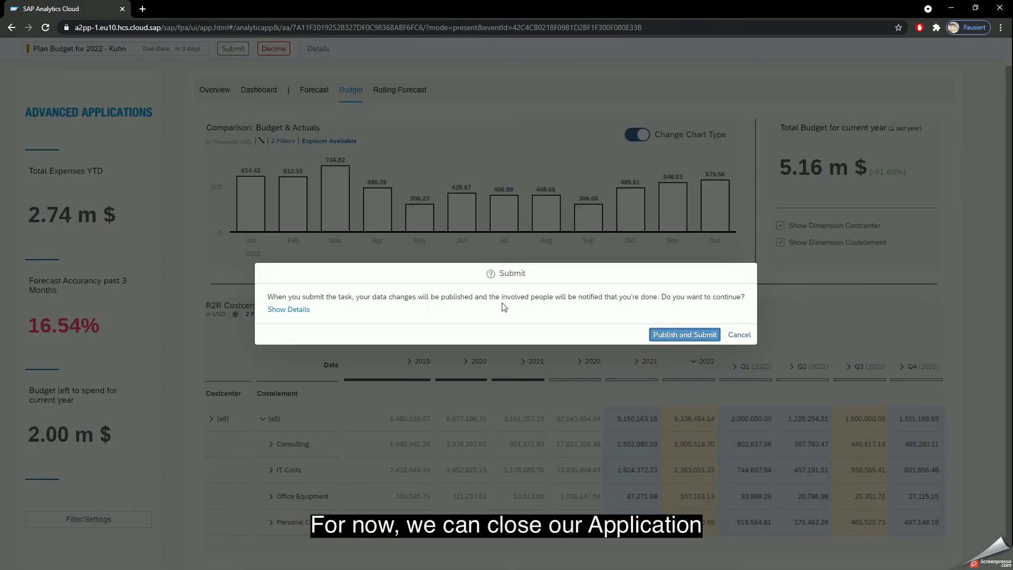
left_click(672, 336)
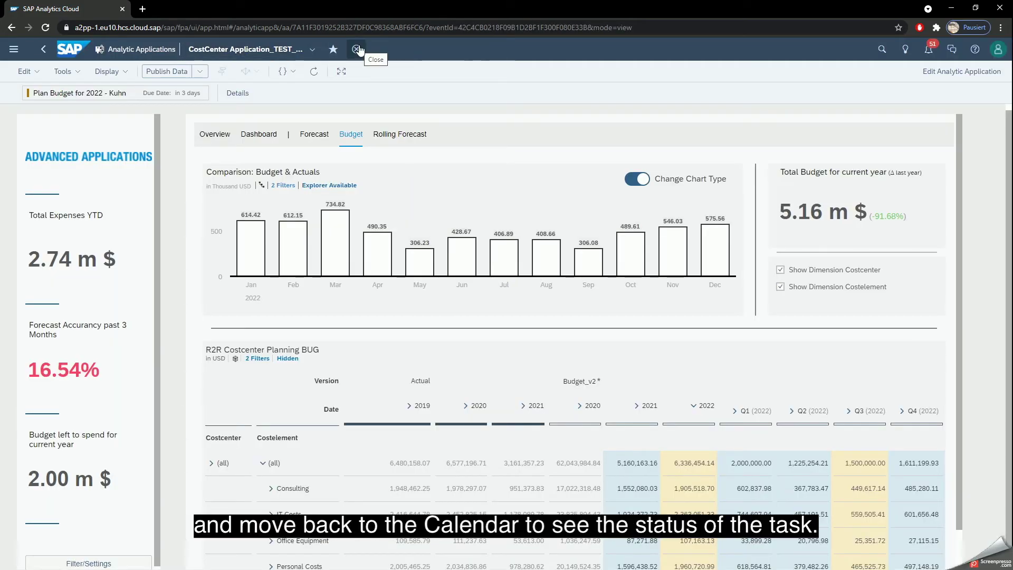
left_click(358, 49)
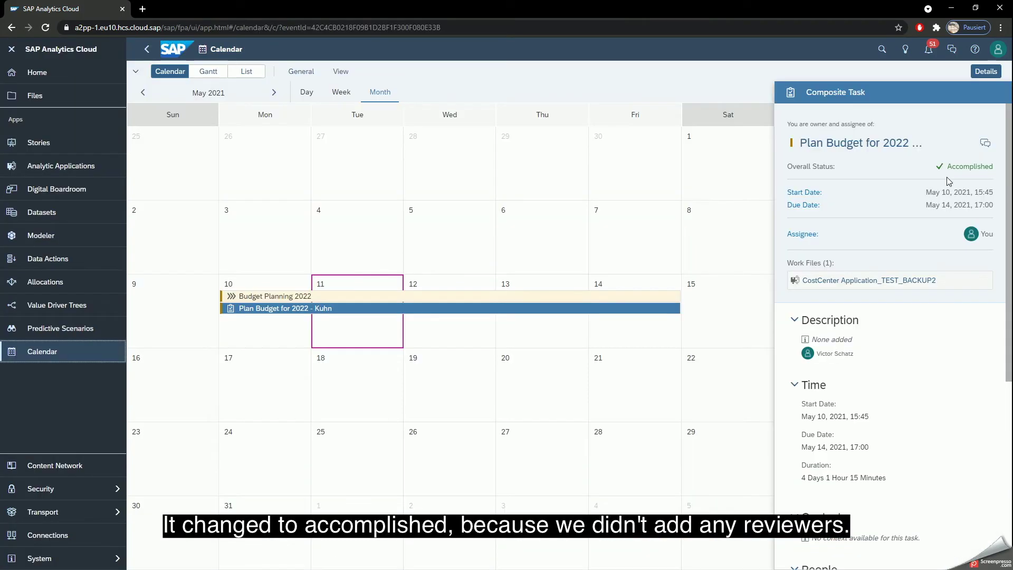
Step: Open a discussion on the submitted 2022 budget task and post the message "Planning is done!"
left_click(990, 152)
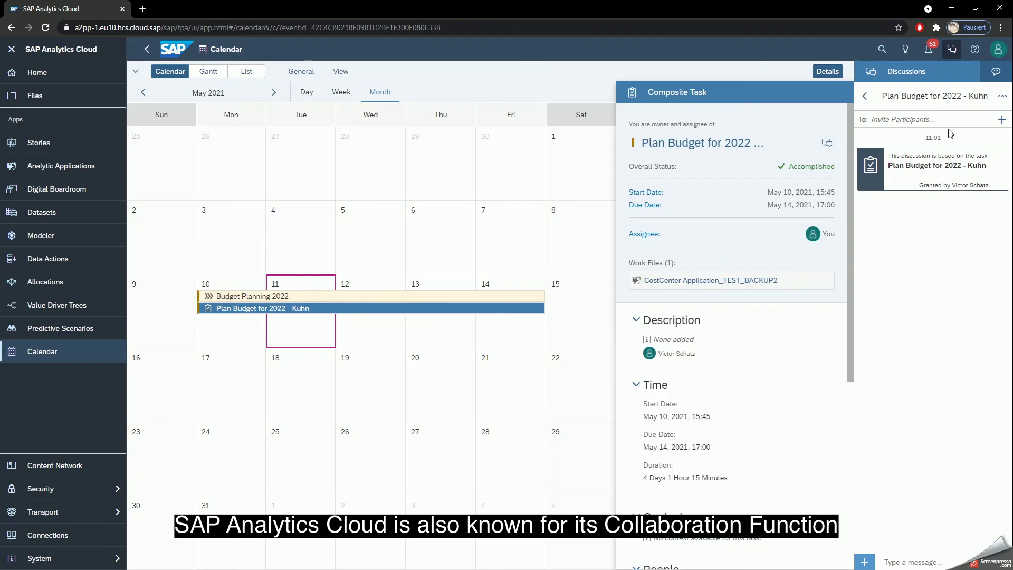
left_click(944, 124)
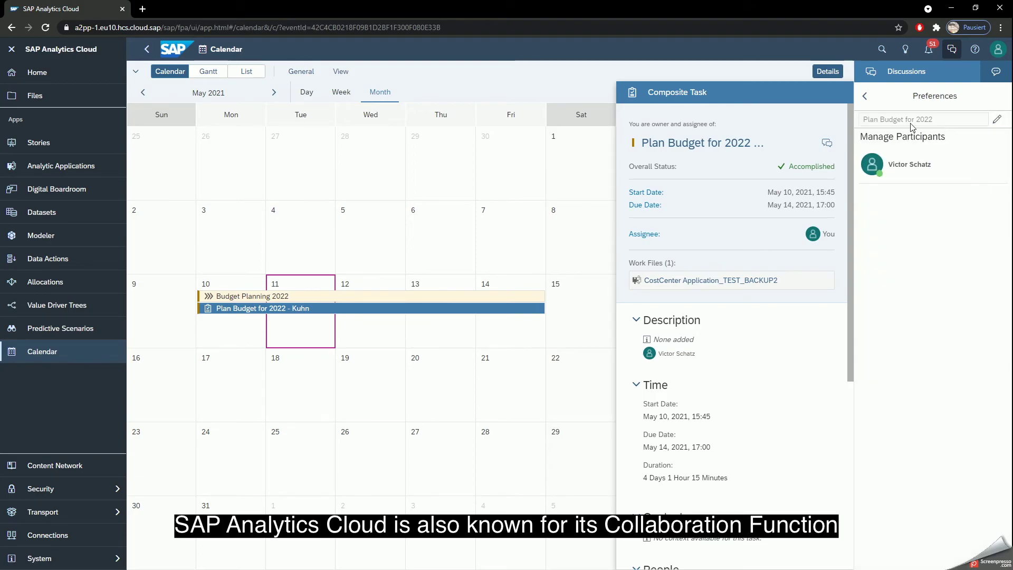
left_click(864, 95)
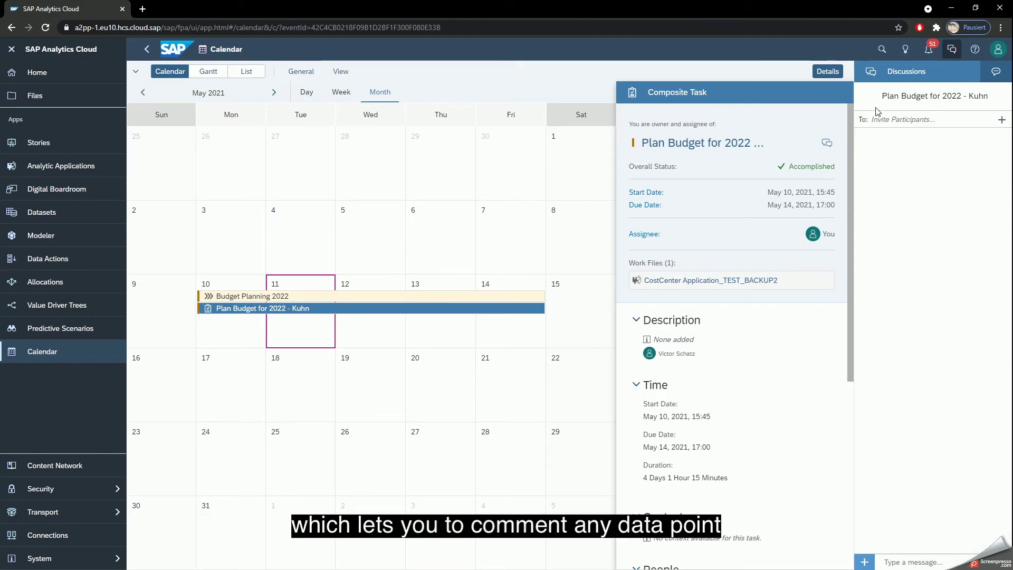
left_click(921, 560)
type("P")
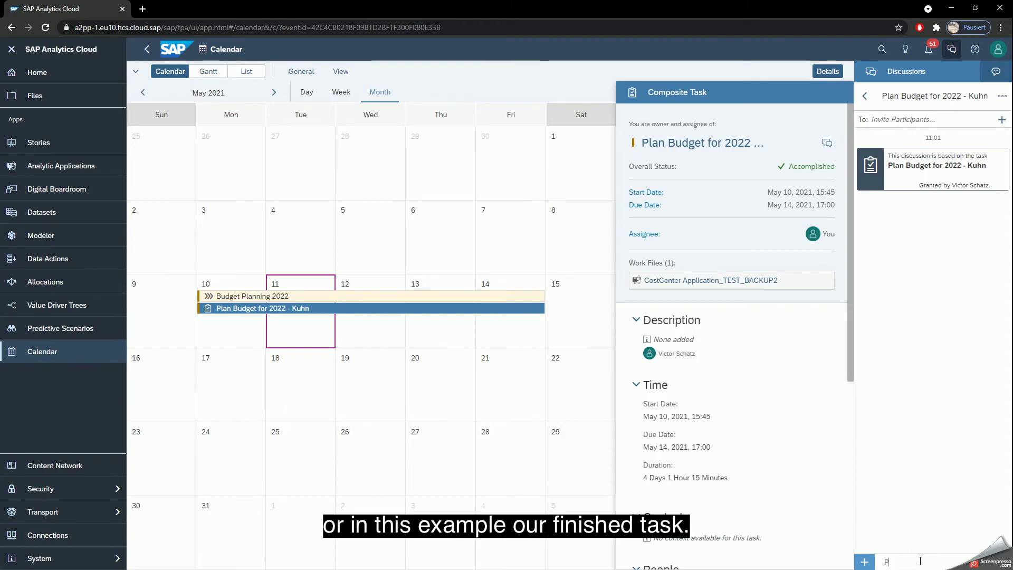
type("lanning is done!")
key("Return")
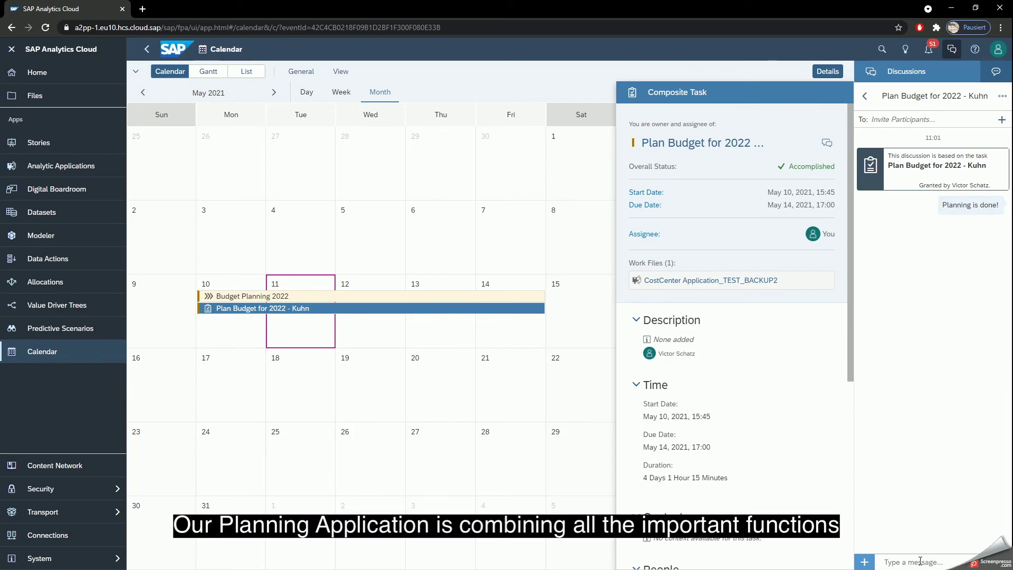
left_click(920, 561)
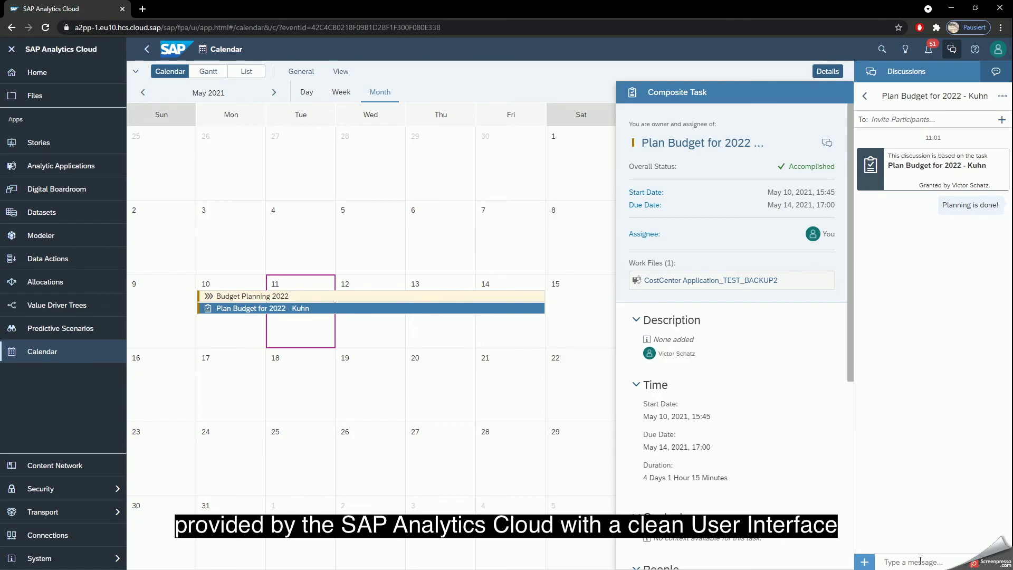